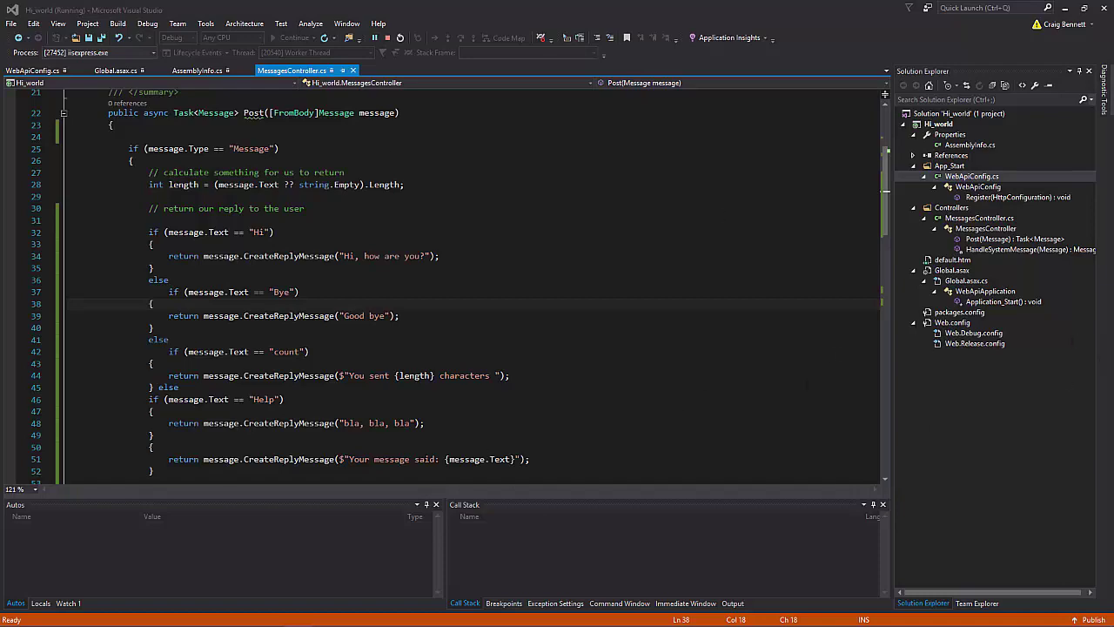
# - Browse from the templates folder to TRH share > coding > Visual Studio and select setup
pyautogui.hotkey('alt', 'Tab')
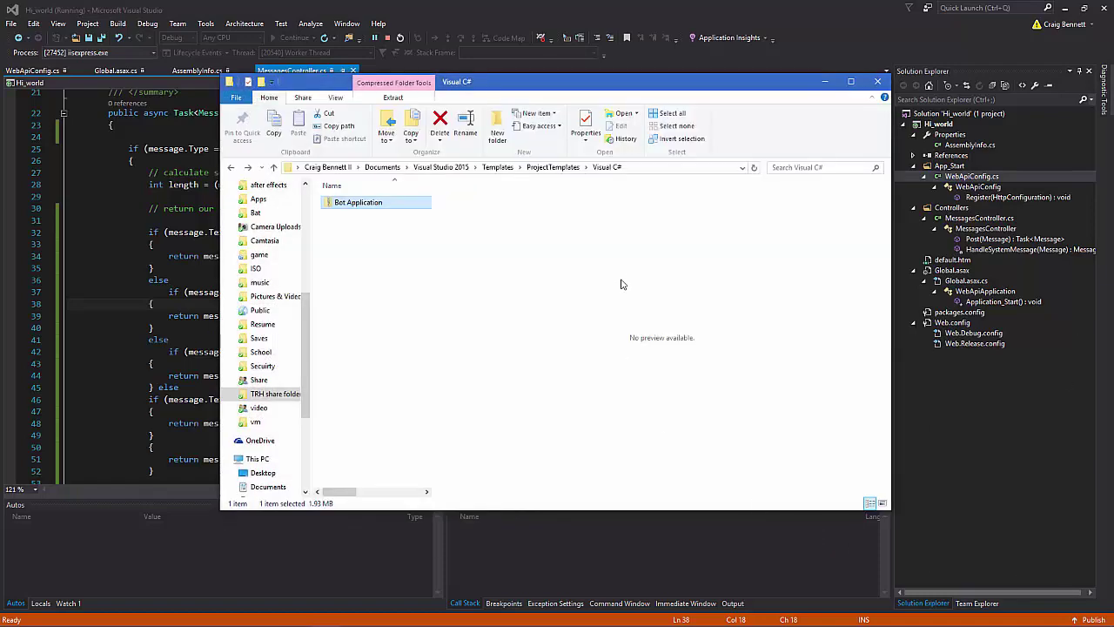
pyautogui.click(655, 168)
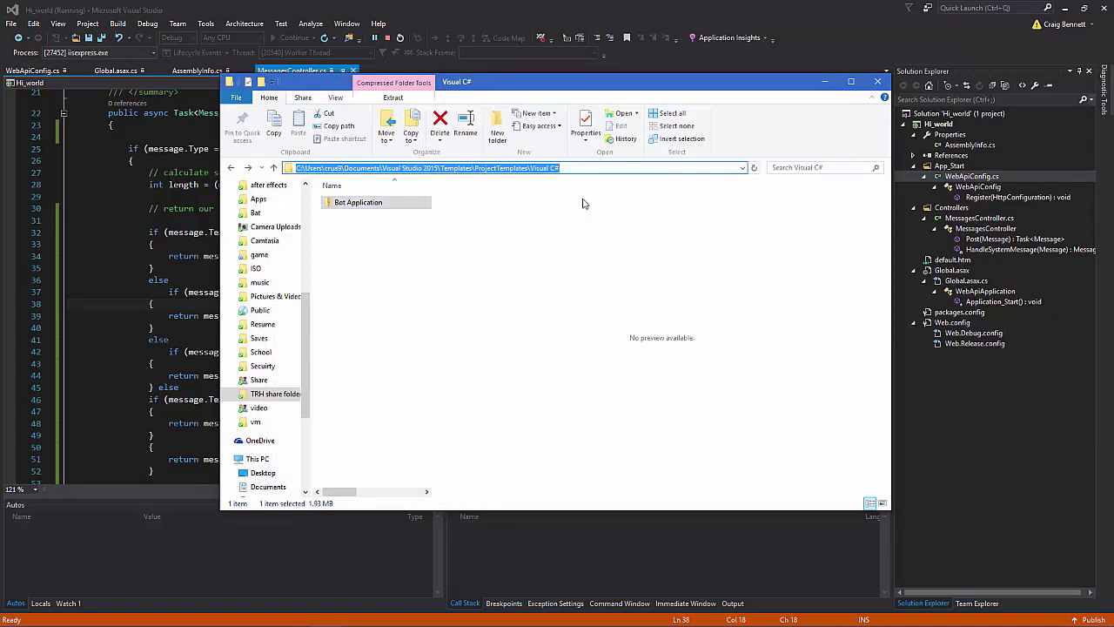
pyautogui.click(291, 393)
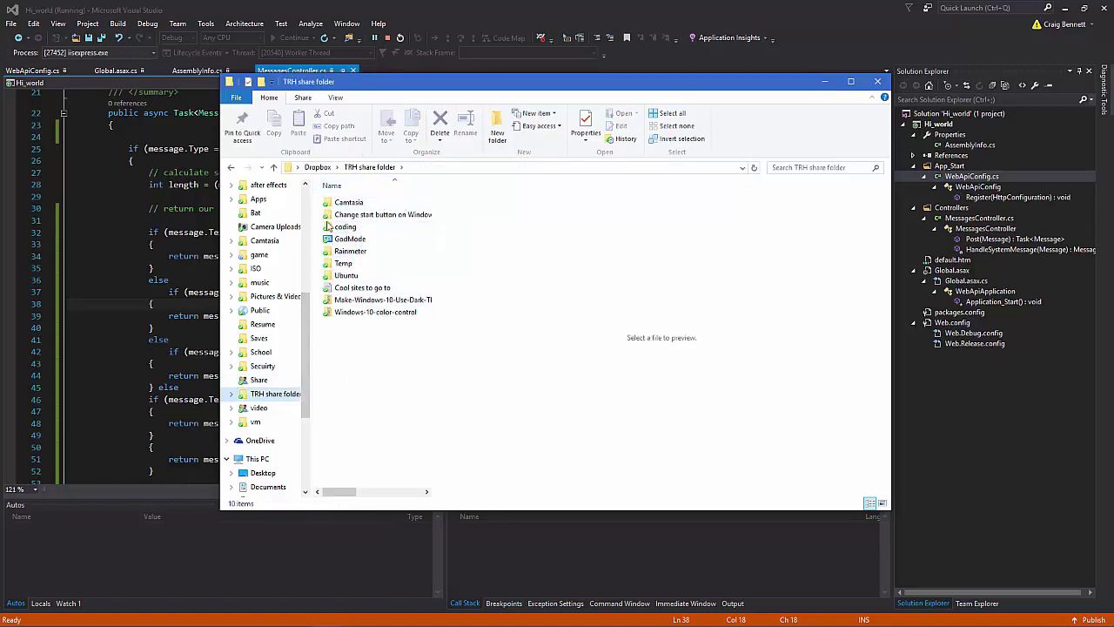
pyautogui.doubleClick(340, 228)
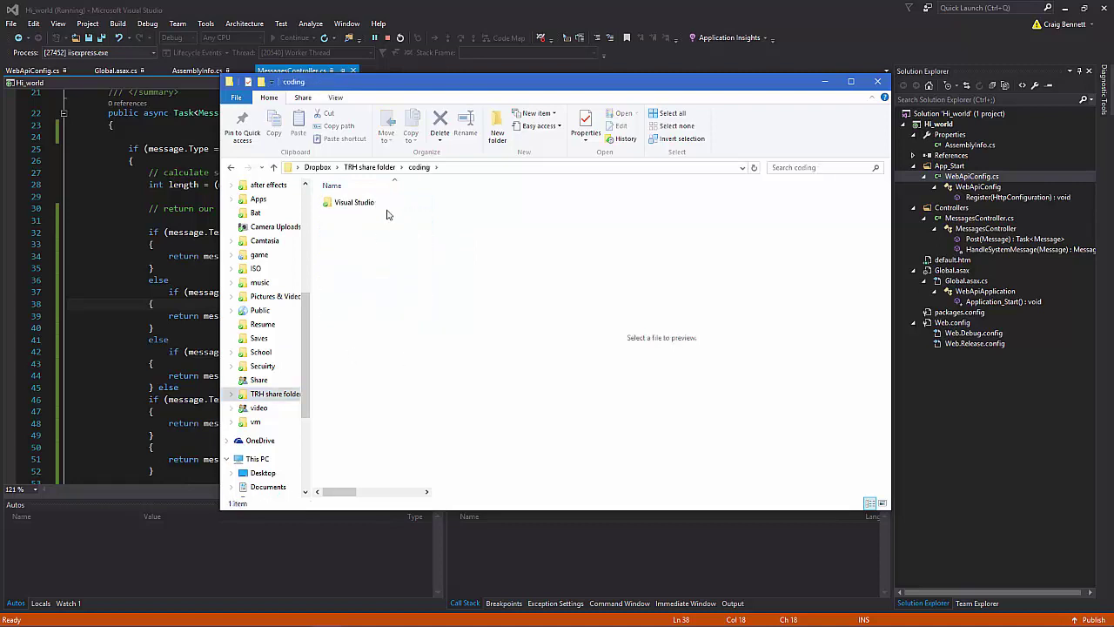
pyautogui.doubleClick(370, 202)
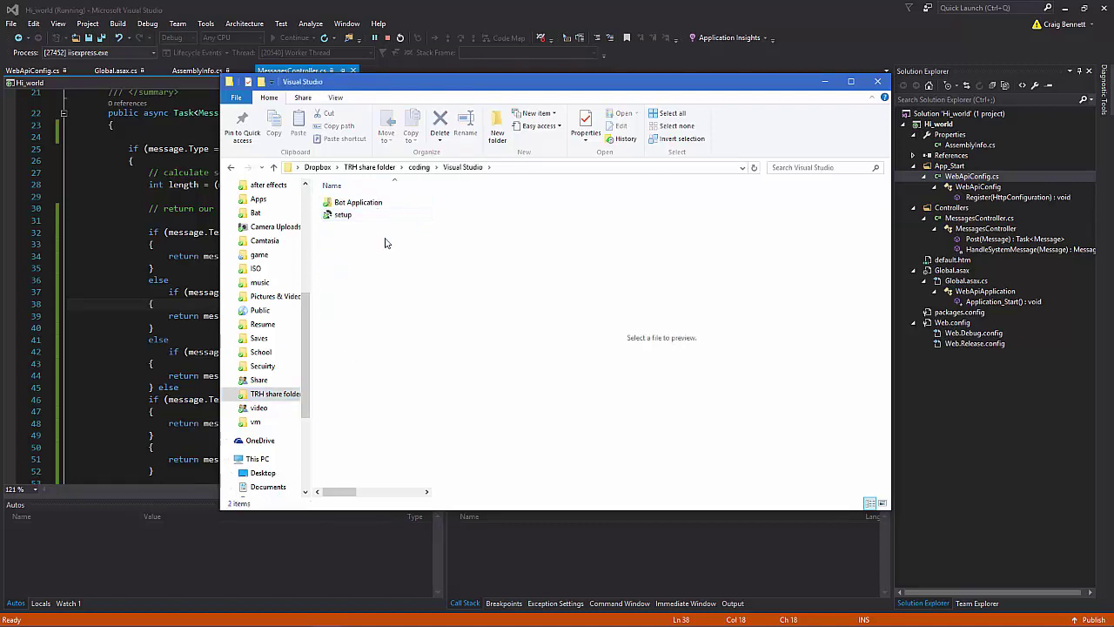
pyautogui.click(344, 218)
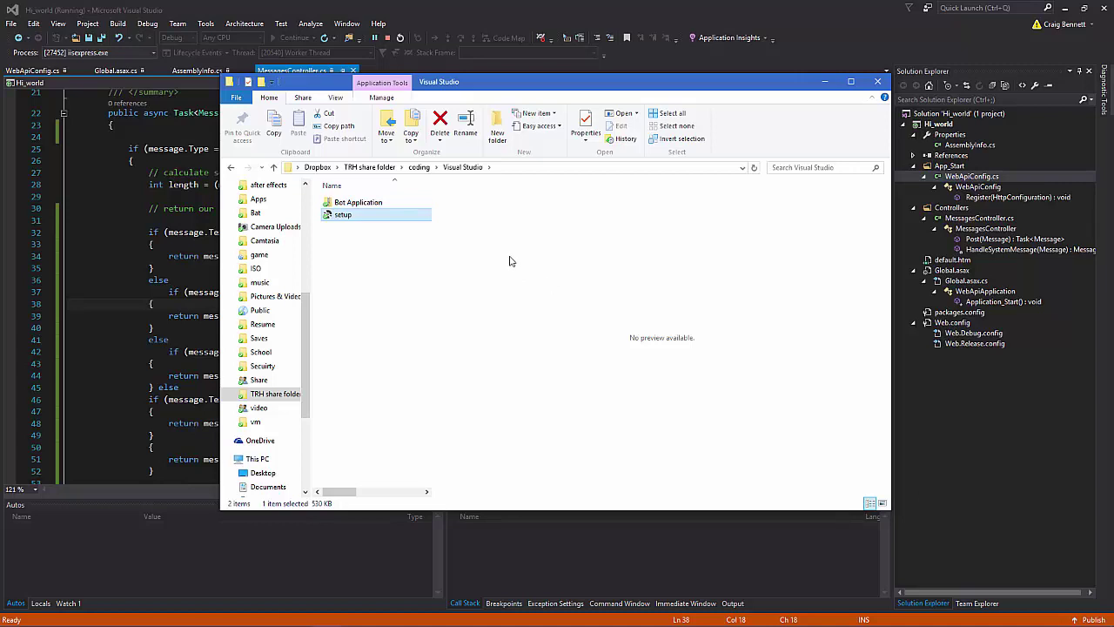
# - Return to the Visual C# templates folder, view its full path, and close File Explorer
pyautogui.hotkey('alt', 'Up')
pyautogui.hotkey('alt', 'Left')
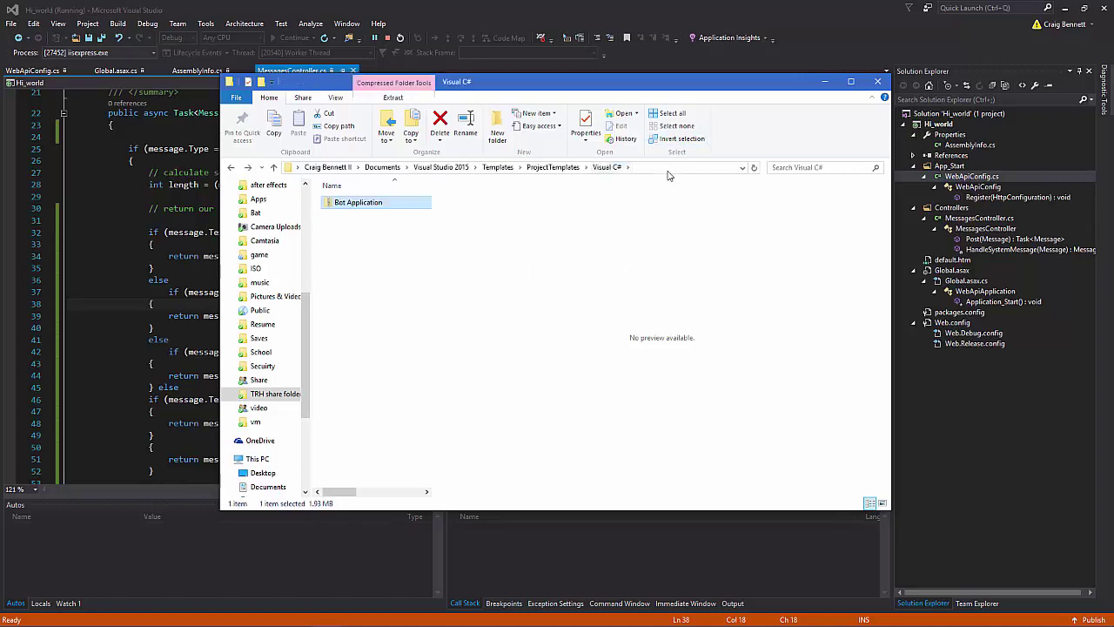
pyautogui.click(671, 168)
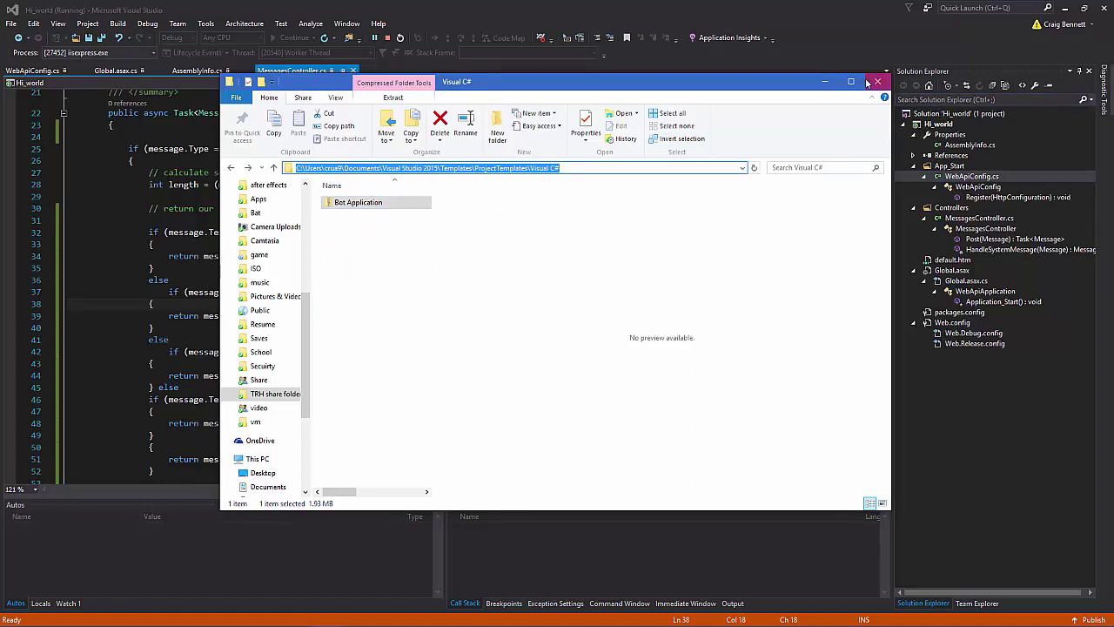
pyautogui.click(824, 81)
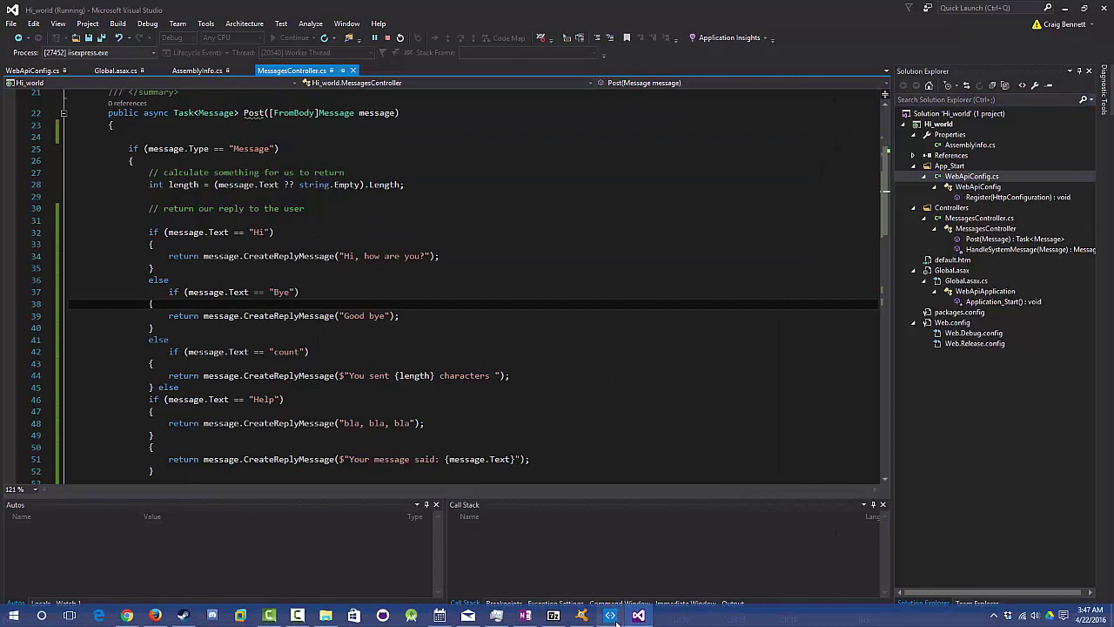
# - Bring up the Bot Framework Emulator, then minimize it to show the code again
pyautogui.click(611, 615)
pyautogui.click(612, 617)
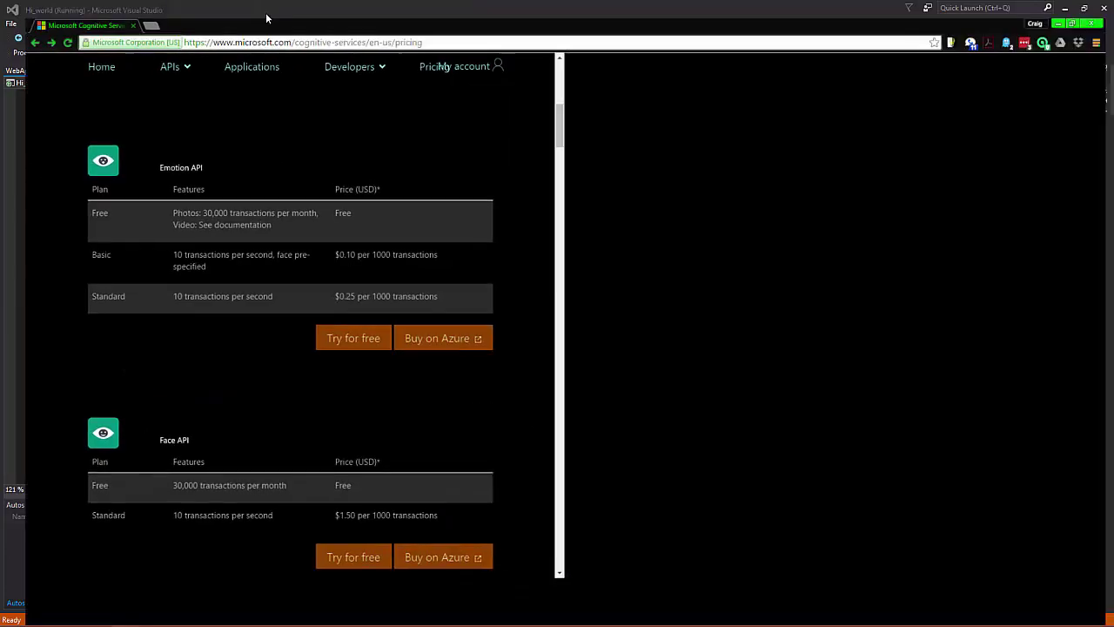
pyautogui.scroll(-5, 423, 348)
pyautogui.scroll(-5, 430, 355)
pyautogui.scroll(-5, 441, 391)
pyautogui.scroll(-3, 440, 391)
pyautogui.scroll(5, 445, 383)
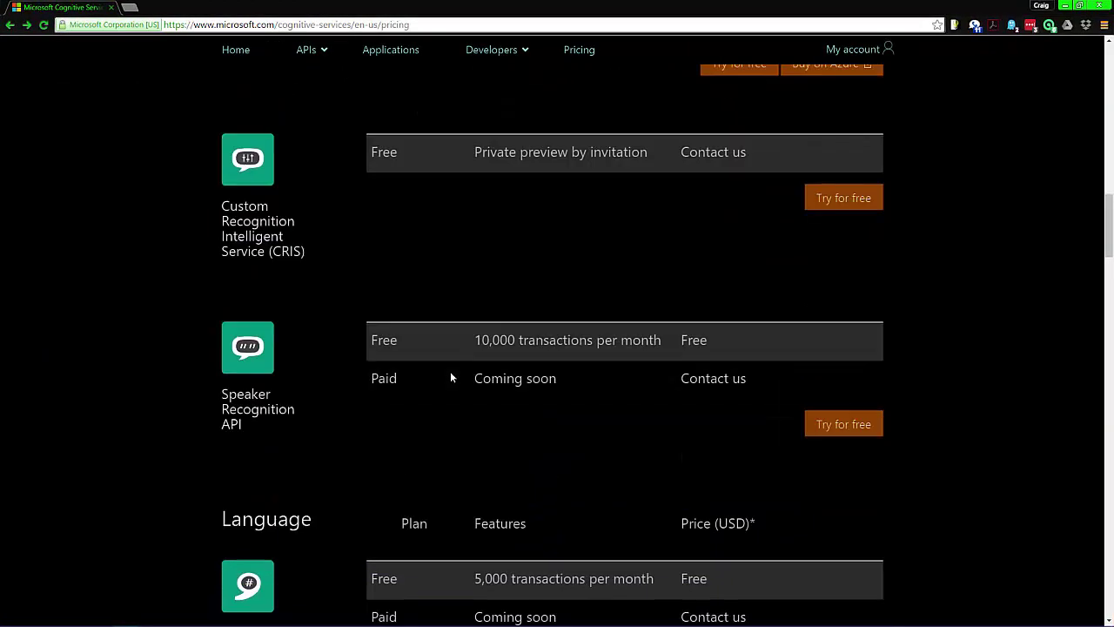
pyautogui.scroll(4, 487, 379)
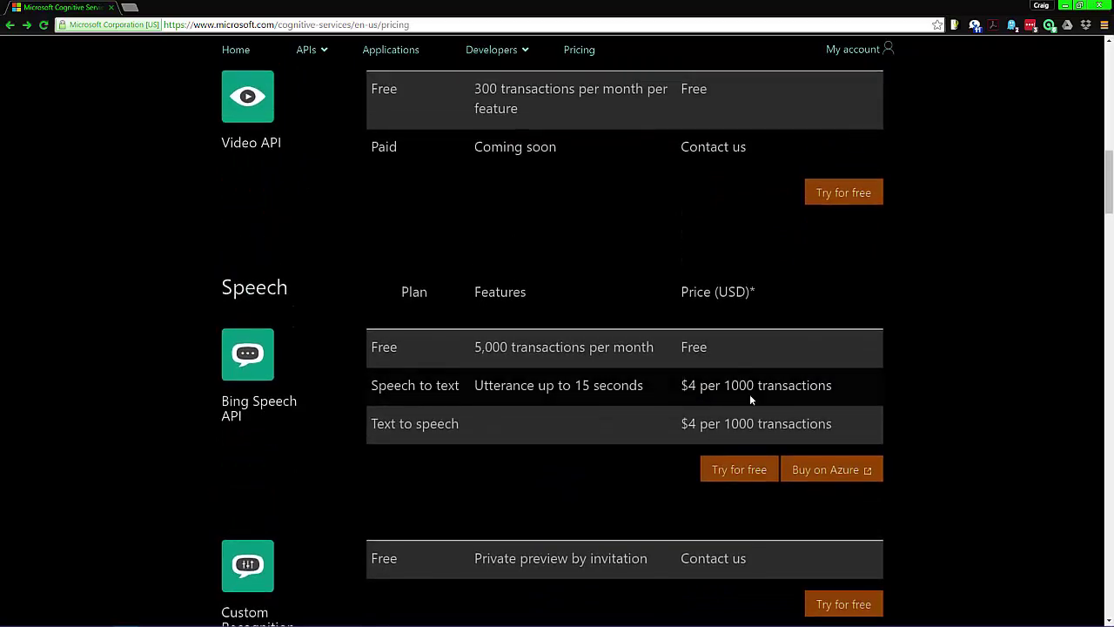
pyautogui.scroll(2, 633, 431)
pyautogui.scroll(2, 665, 425)
pyautogui.scroll(2, 668, 426)
pyautogui.scroll(1, 666, 427)
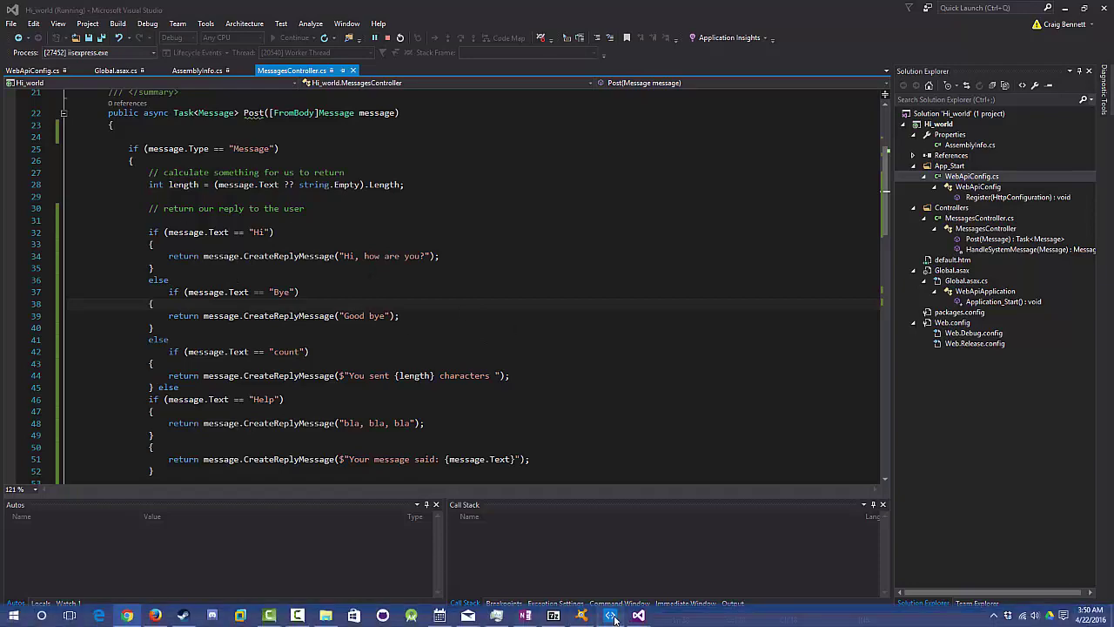
# - In the emulator, send the bot-removed conversation event and close the activity type list unchanged
pyautogui.click(612, 617)
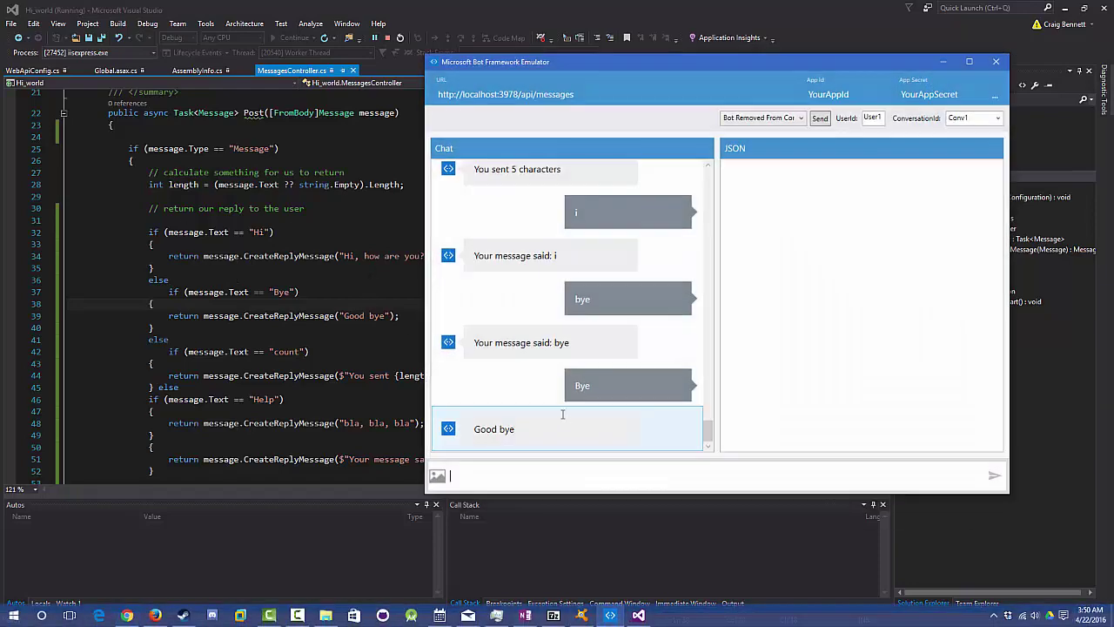
pyautogui.click(818, 119)
pyautogui.click(799, 118)
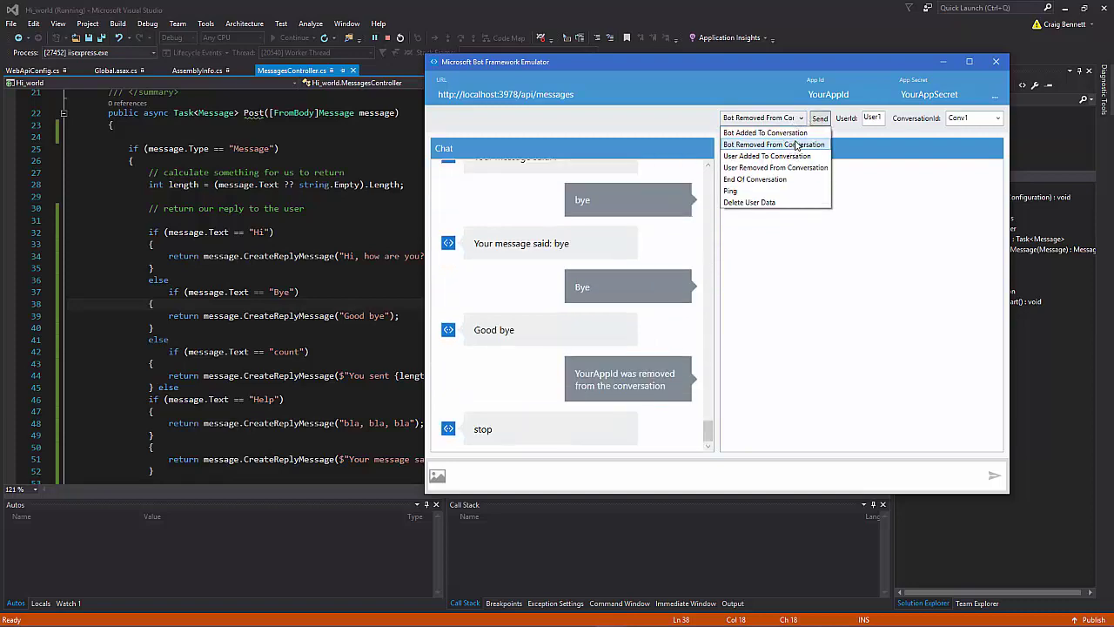
pyautogui.click(738, 416)
pyautogui.scroll(-5, 228, 374)
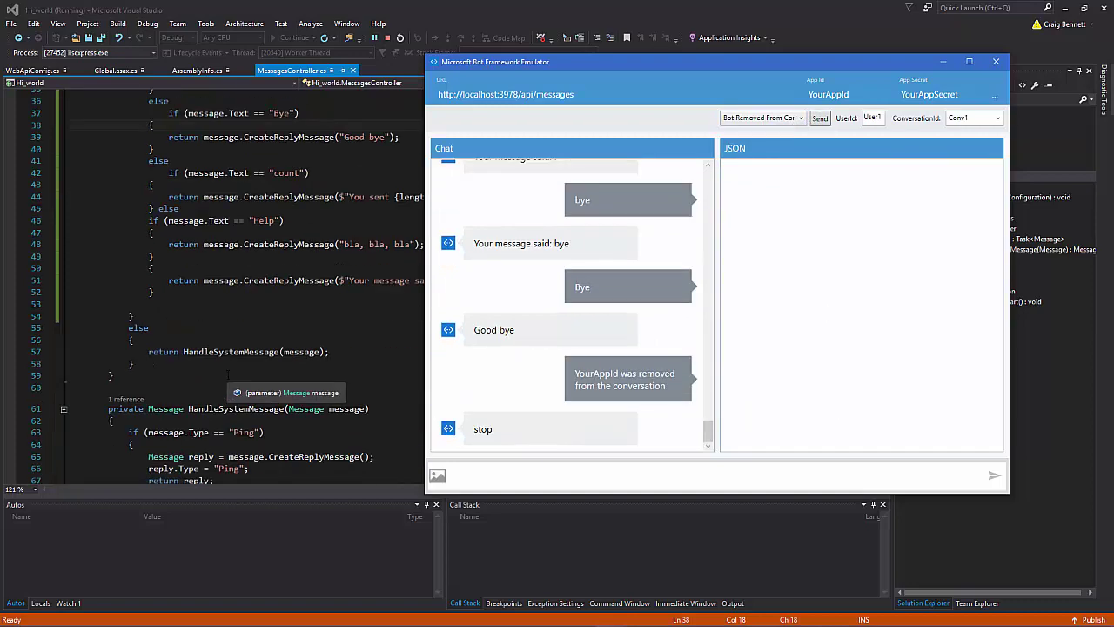
pyautogui.scroll(4, 228, 375)
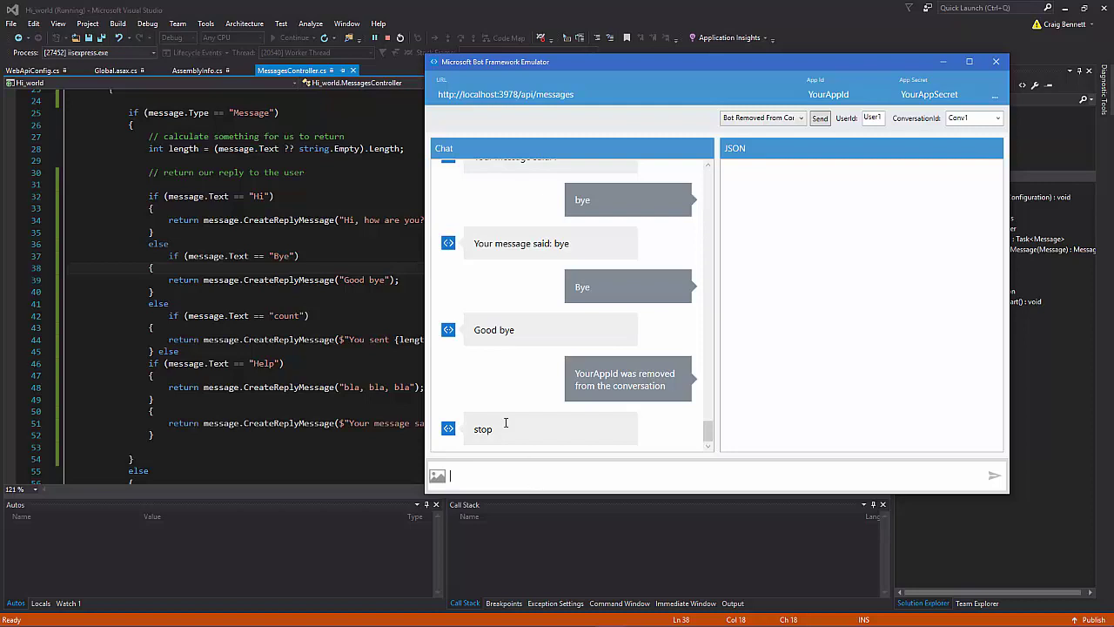
# - Review the line 32 Hi check and its 'Hi, how are you?' reply in the code
pyautogui.hotkey('alt', 'Tab')
pyautogui.click(253, 196)
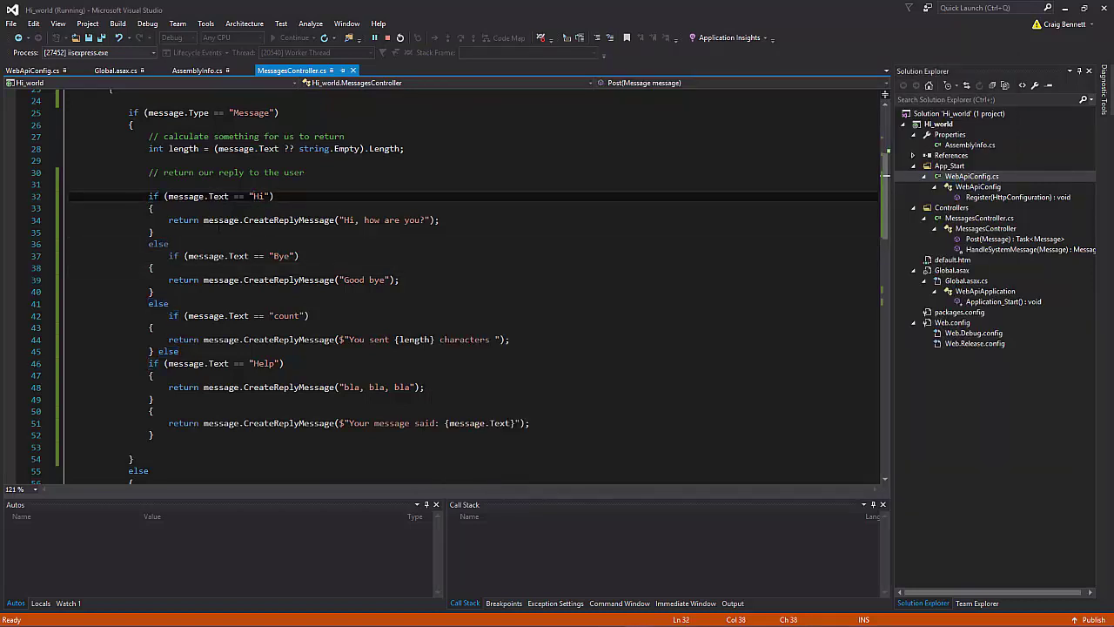
pyautogui.click(378, 220)
# - Send 'Hi' and then lowercase 'hi' in the emulator chat
pyautogui.click(611, 624)
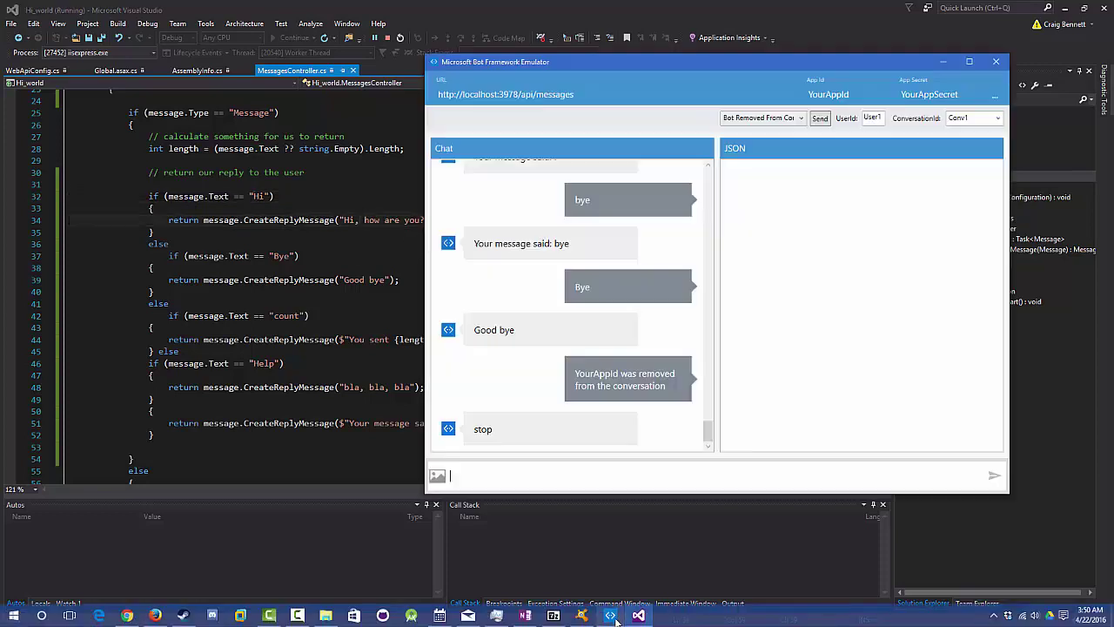
pyautogui.write('Hi')
pyautogui.press('Return')
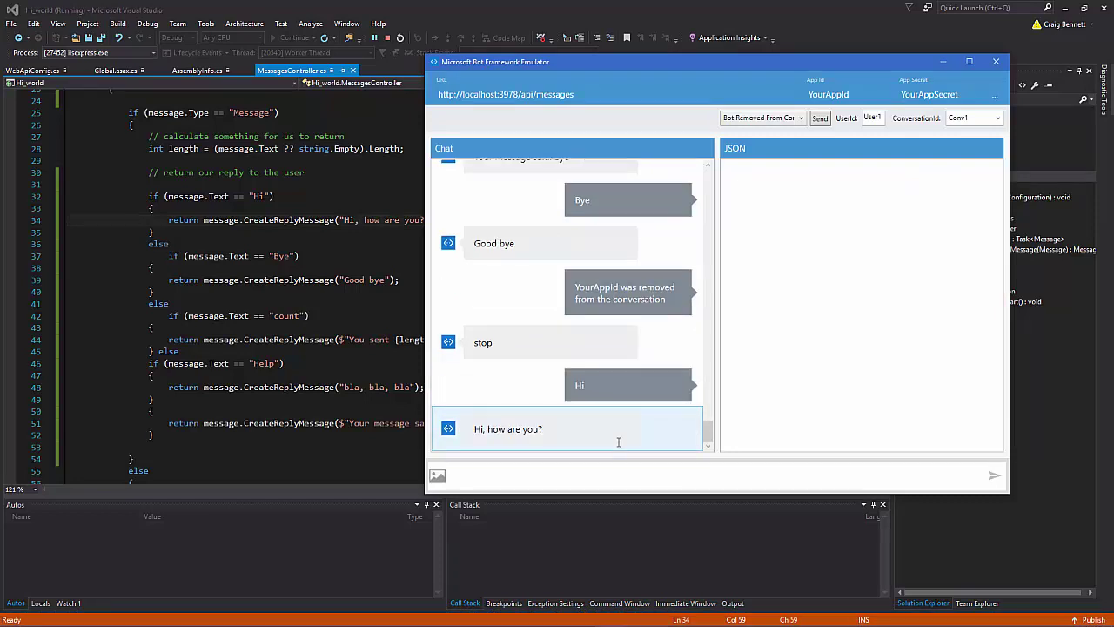
pyautogui.write('hi')
pyautogui.press('Return')
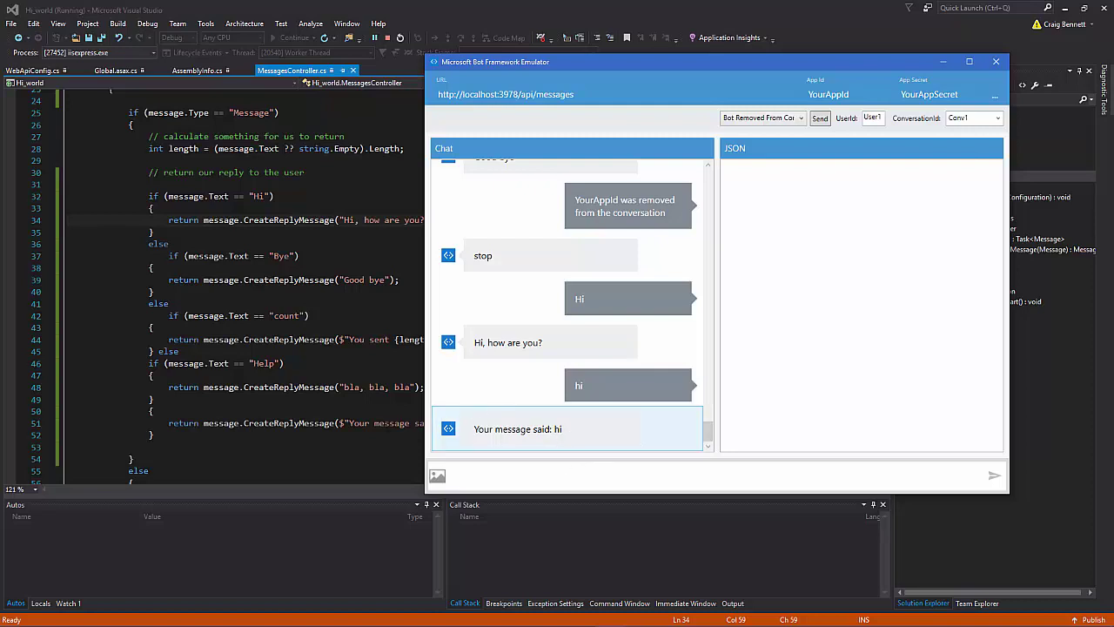
# - Try deleting a character on the line 44 count reply, then dismiss the edits-not-allowed warning
pyautogui.click(261, 411)
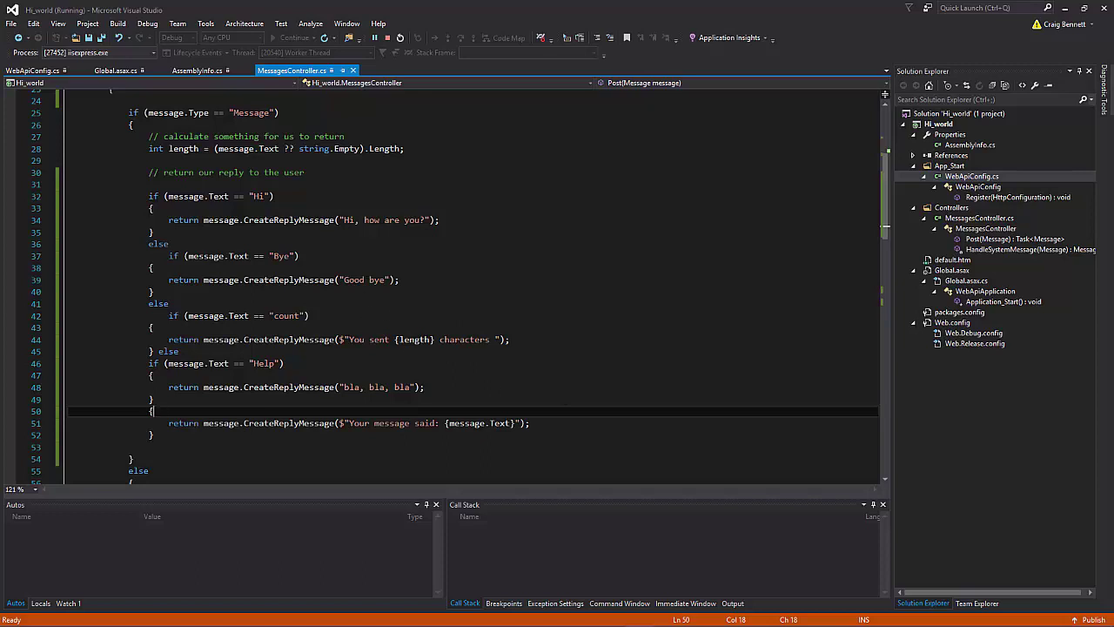
pyautogui.click(470, 339)
pyautogui.press('BackSpace')
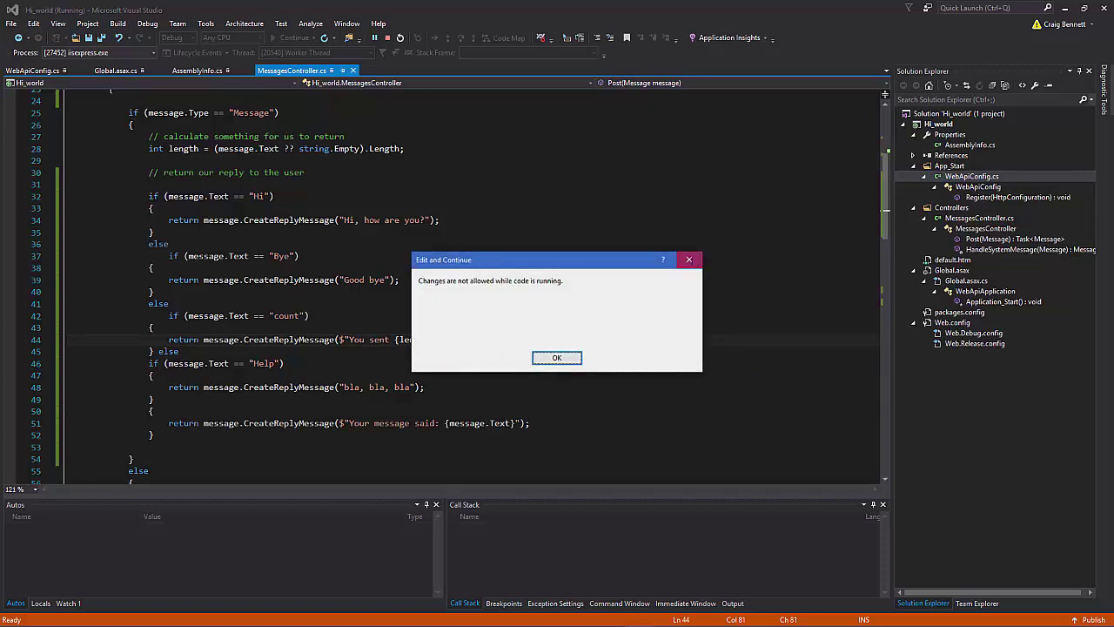
pyautogui.click(689, 259)
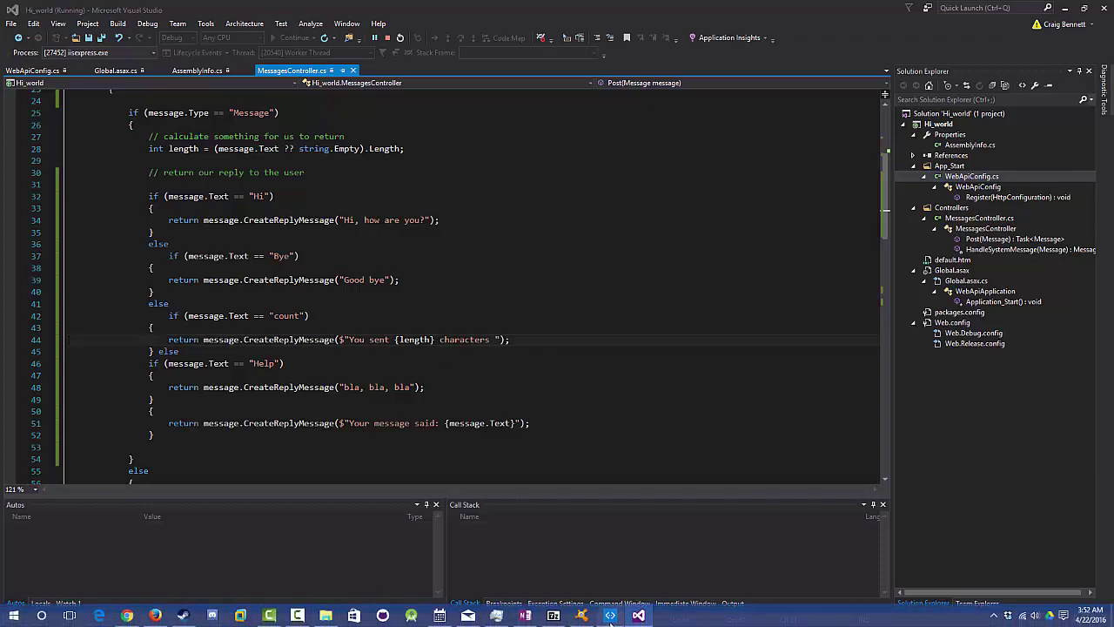
# - Send 'count' in the emulator chat and get the reply 'You sent 5 characters'
pyautogui.click(610, 615)
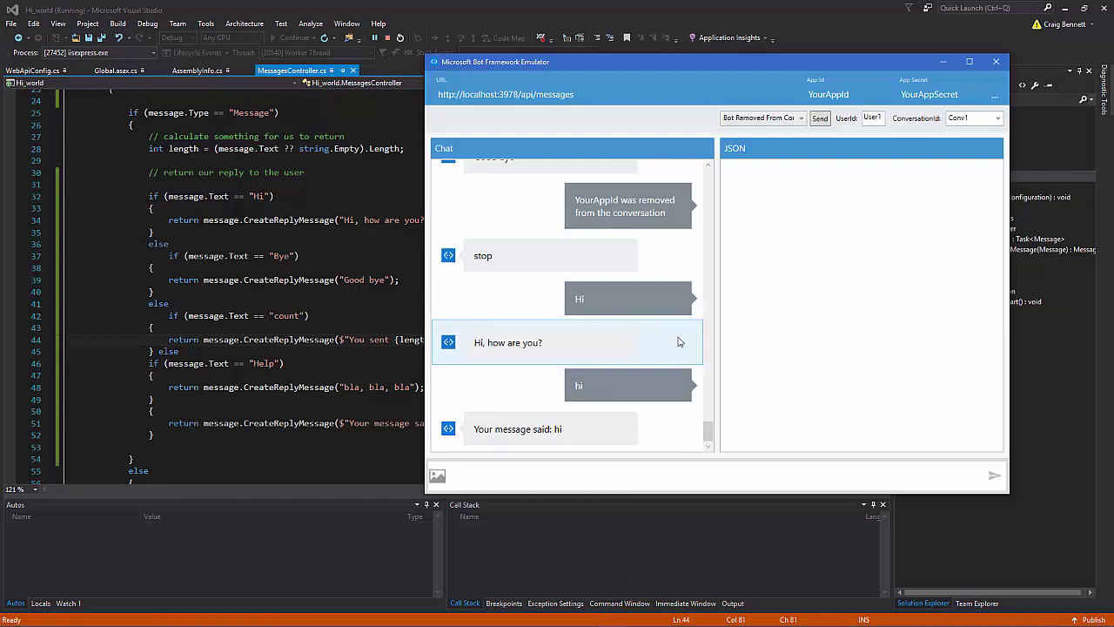
pyautogui.write('count')
pyautogui.press('Return')
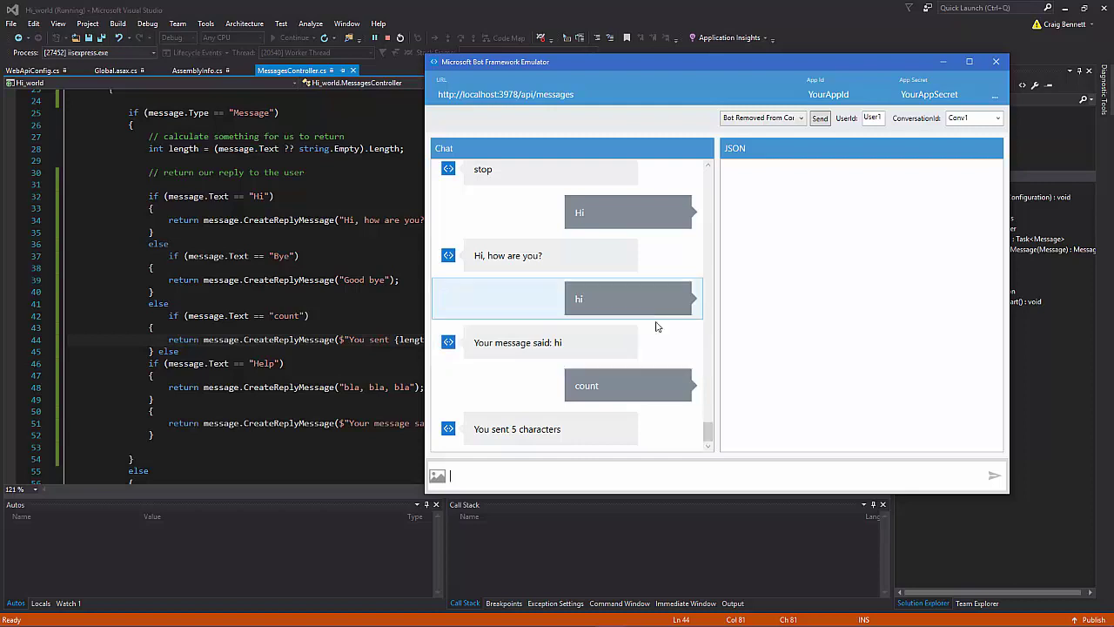
pyautogui.click(172, 351)
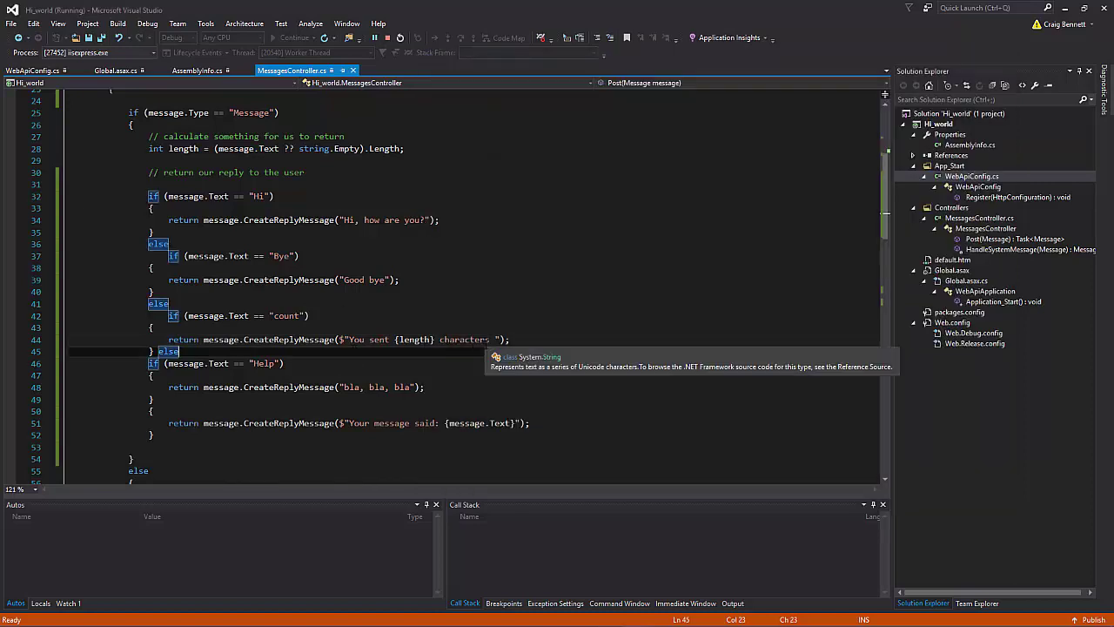
pyautogui.scroll(-4, 324, 280)
pyautogui.scroll(4, 324, 280)
pyautogui.scroll(3, 324, 280)
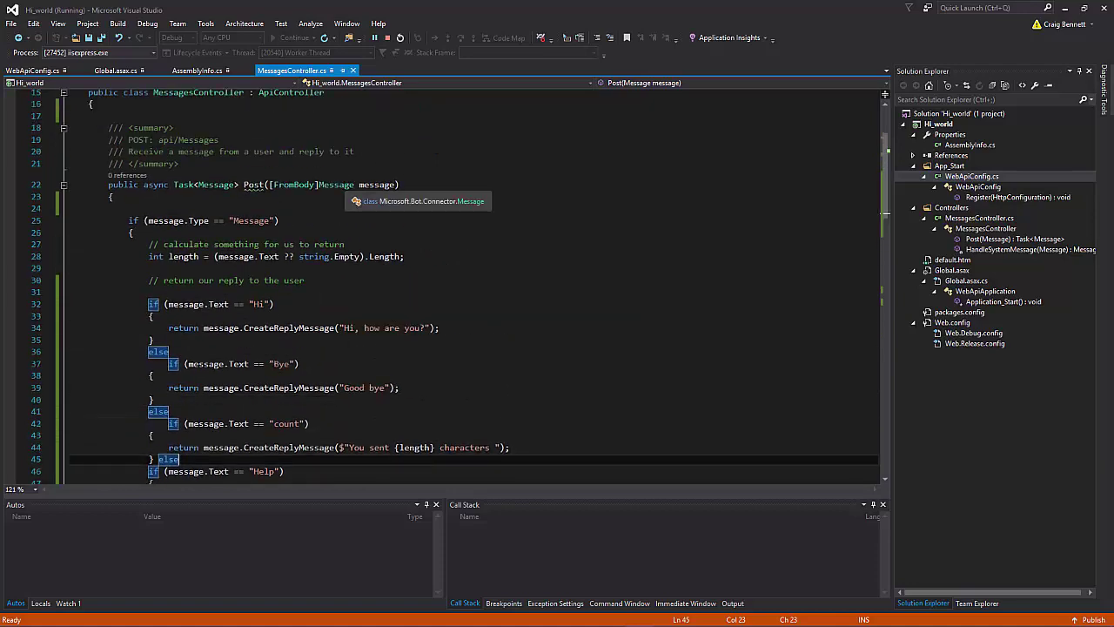
pyautogui.scroll(-2, 294, 190)
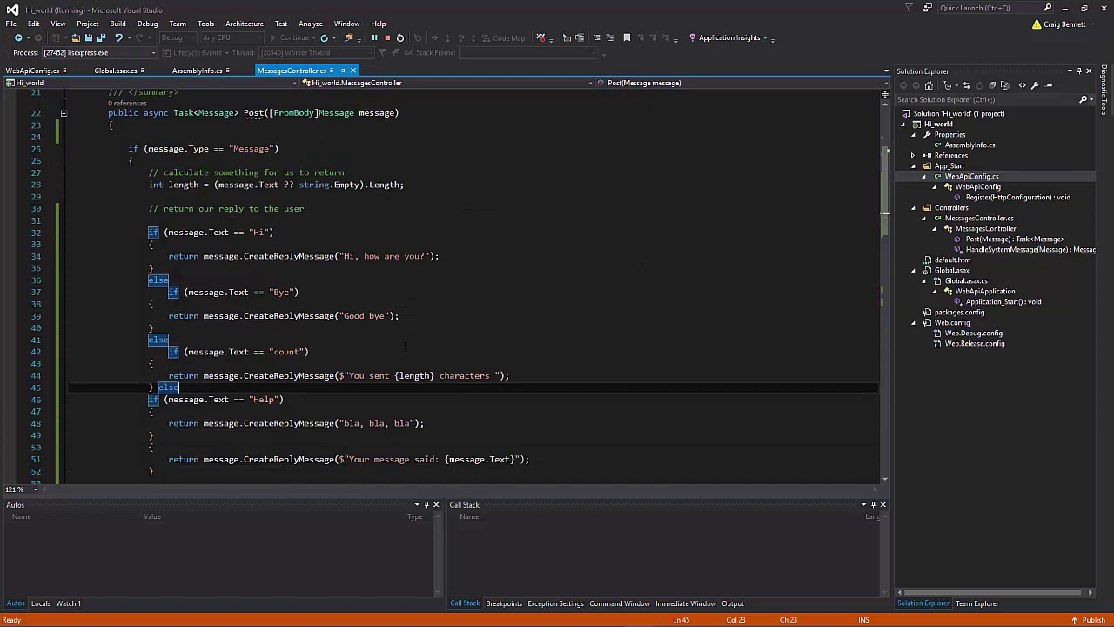
pyautogui.scroll(-1, 294, 190)
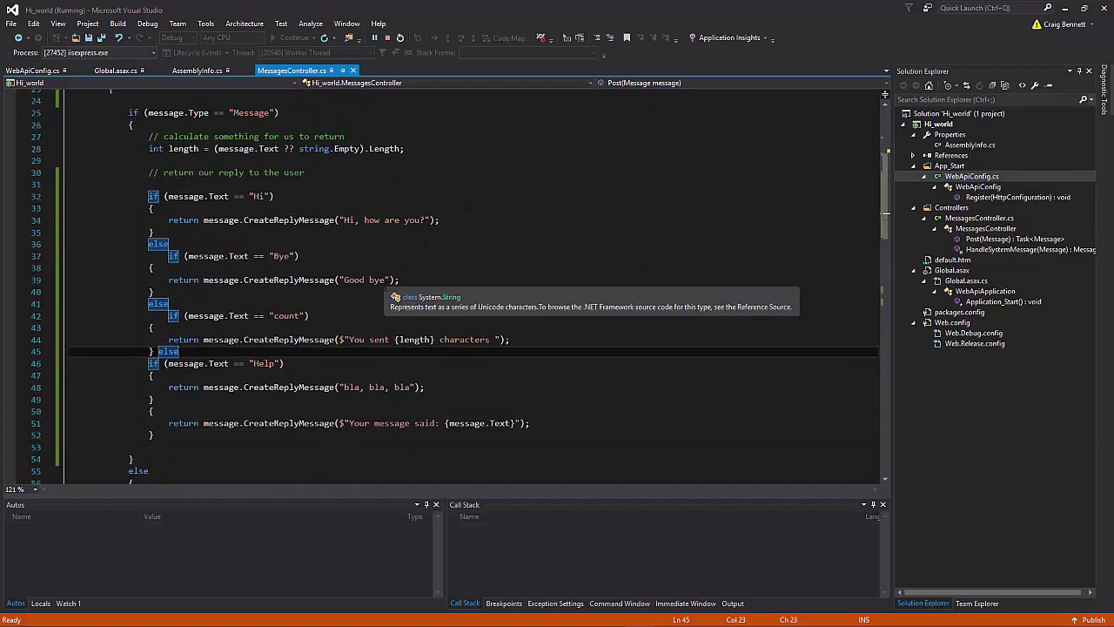